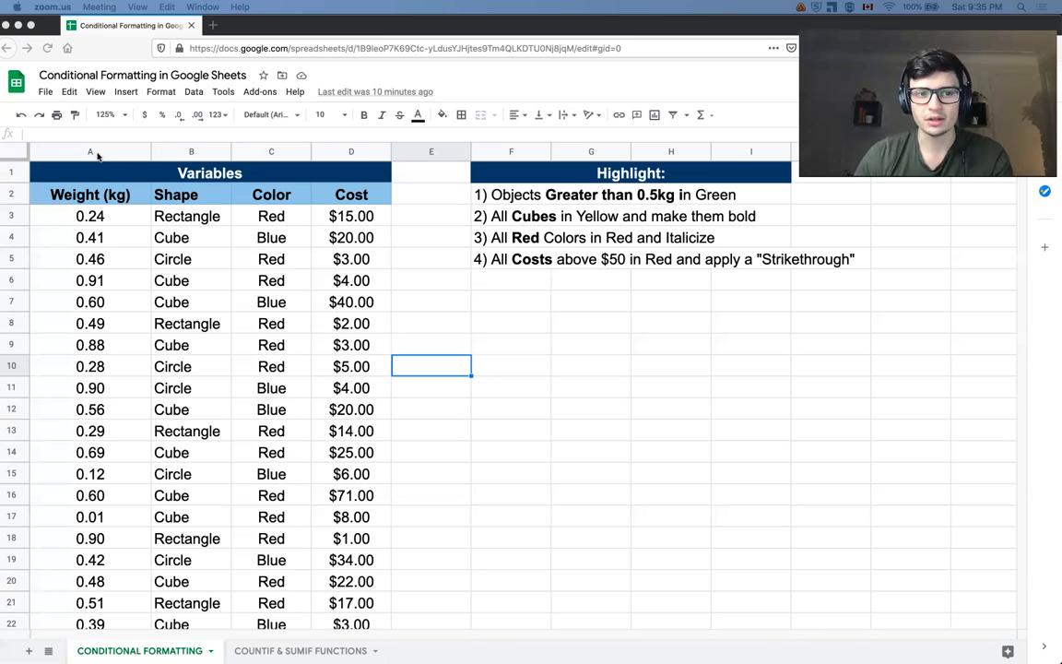
Add a conditional format rule to the whole Weight column that highlights values greater than 0.5 in the default green
left_click(97, 216)
left_click_drag(97, 216, 90, 301)
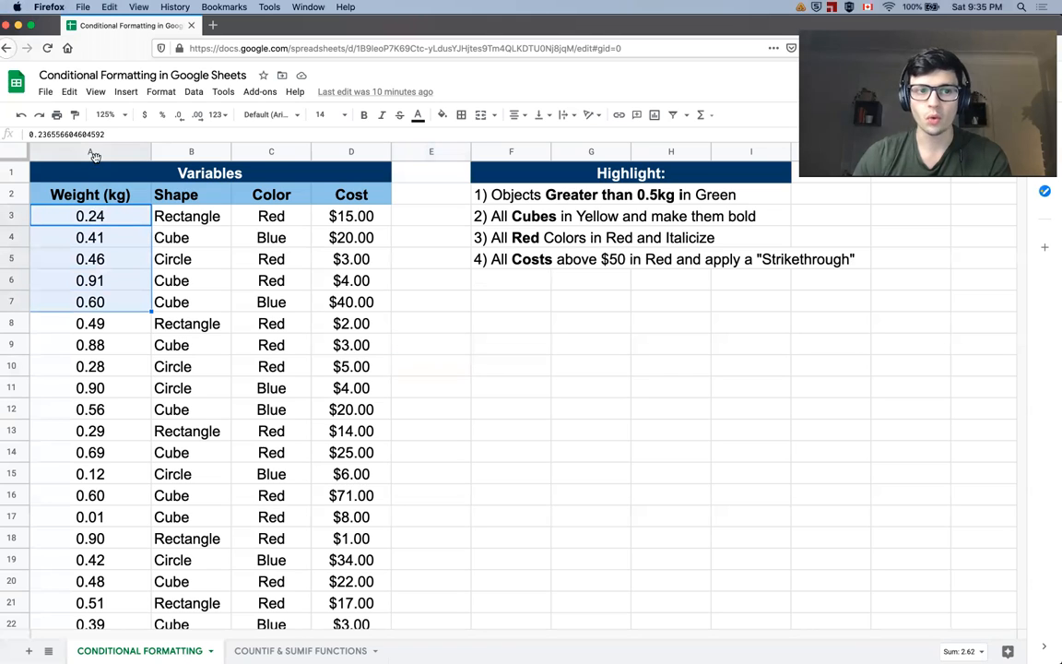
left_click(91, 152)
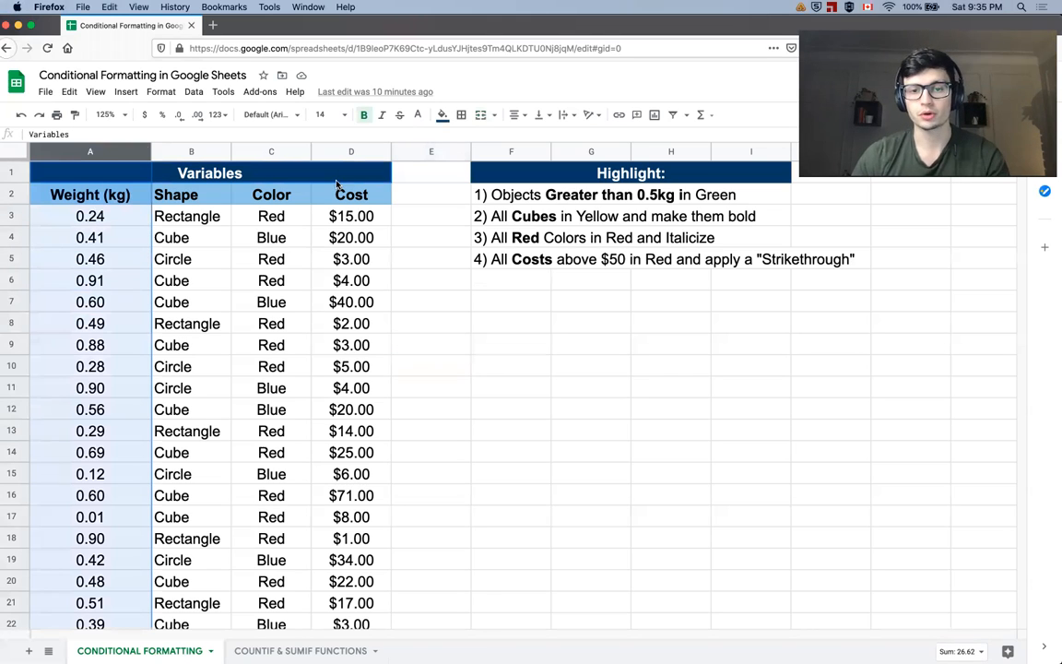
left_click(162, 92)
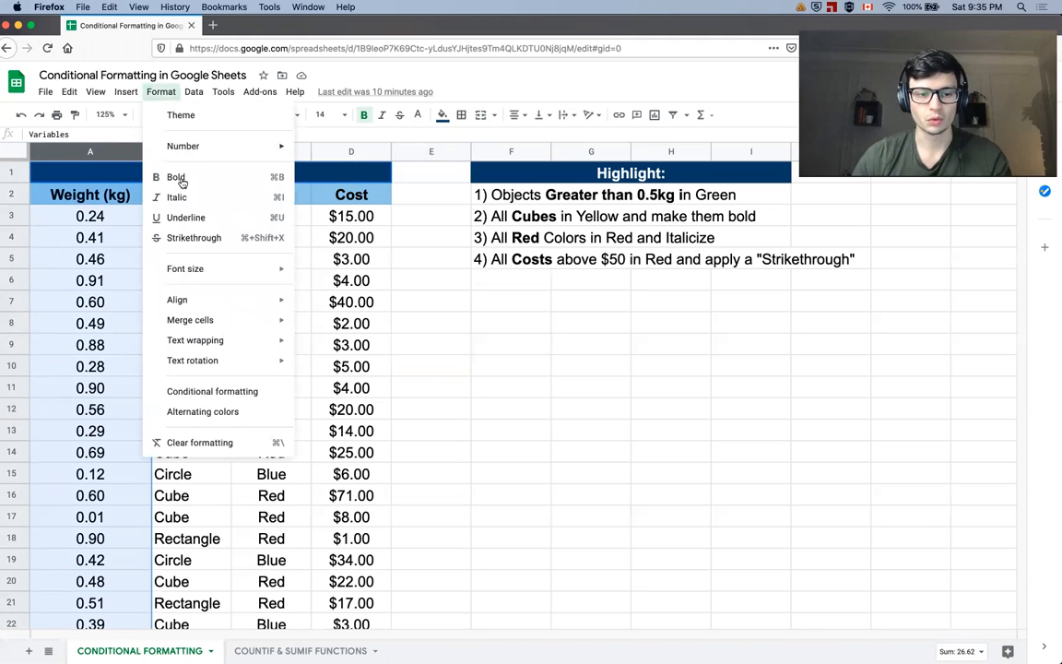
left_click(192, 395)
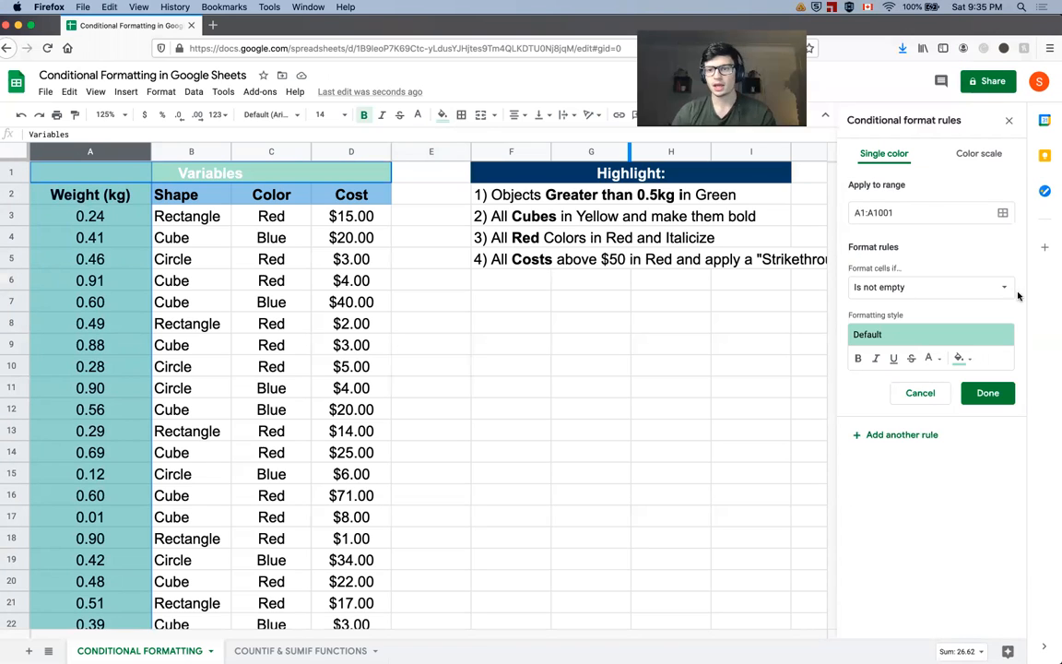
left_click(929, 292)
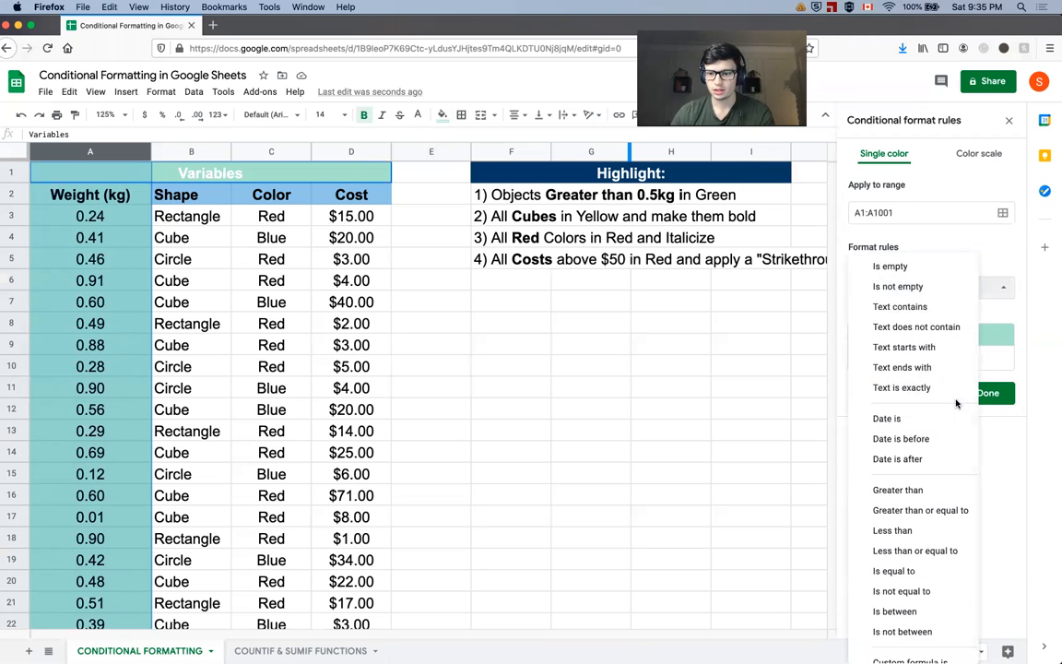
left_click(928, 492)
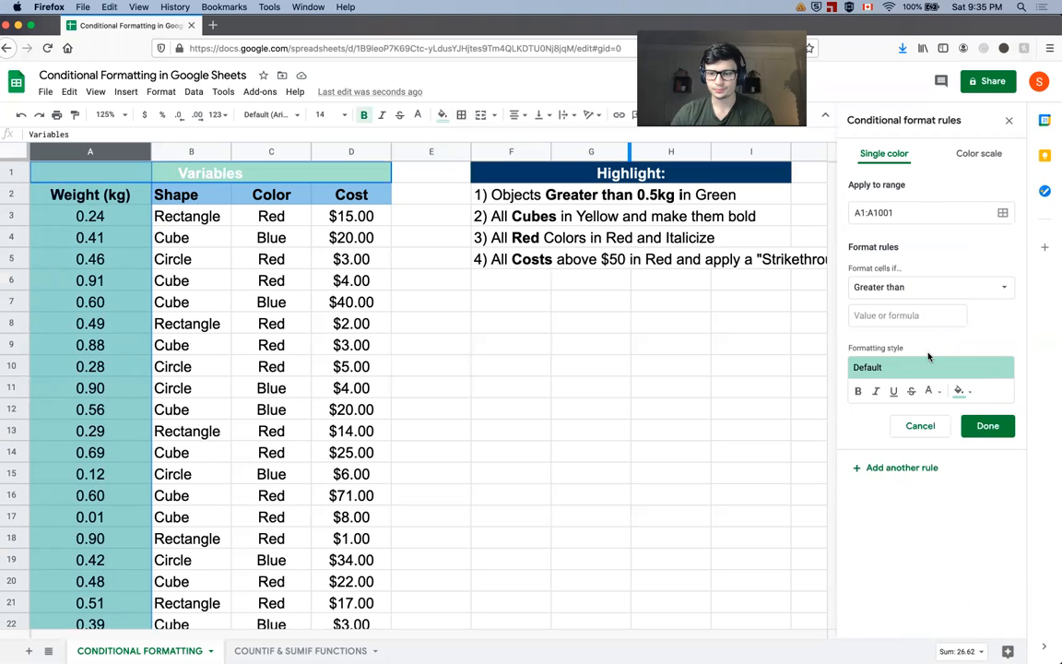
left_click(869, 315)
type("0.5")
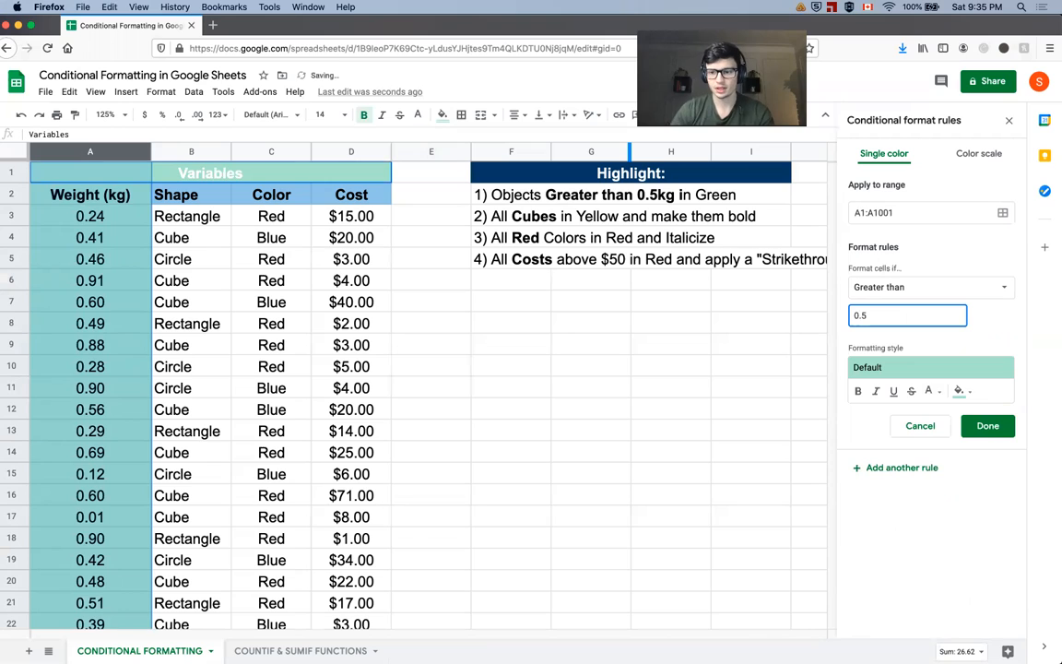
left_click(941, 345)
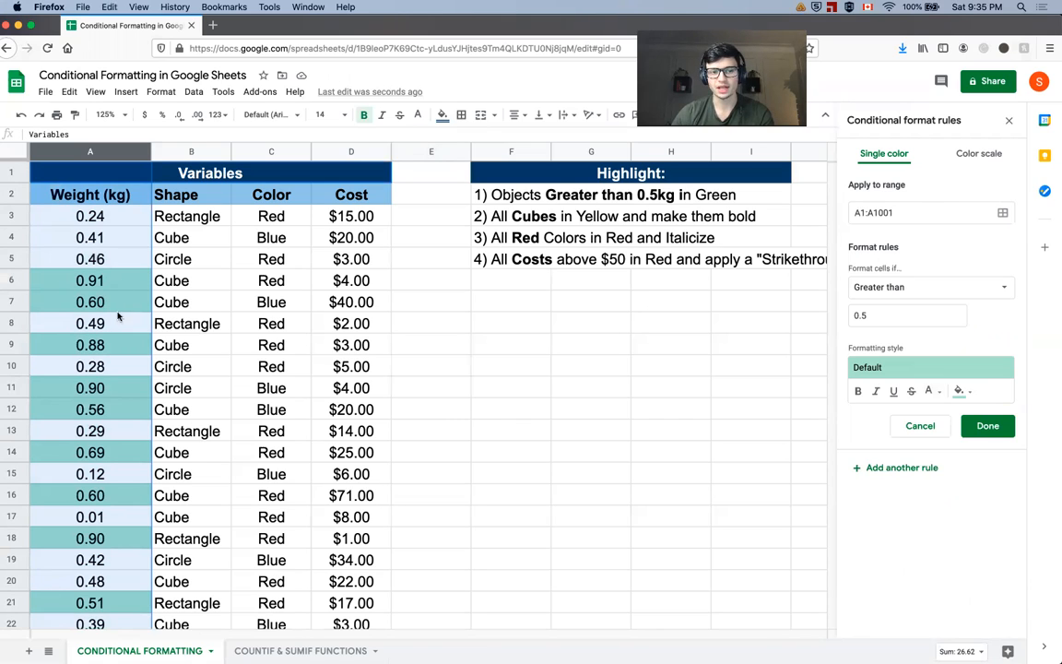
left_click(982, 425)
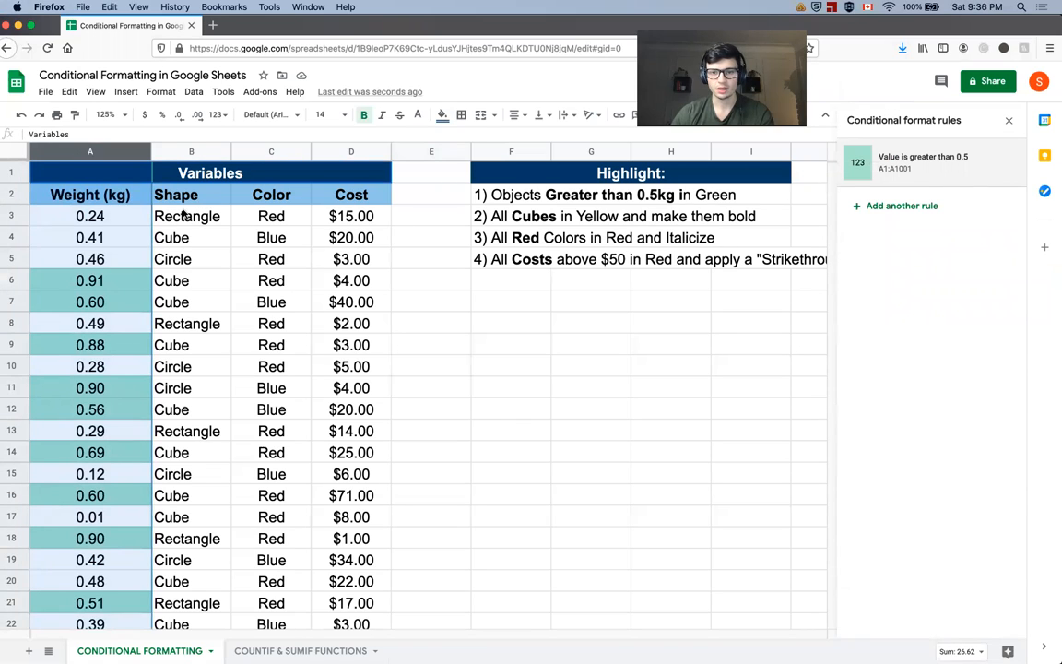
Start a conditional format rule on the whole Shape column for cells whose text contains "Cube"
left_click(173, 153)
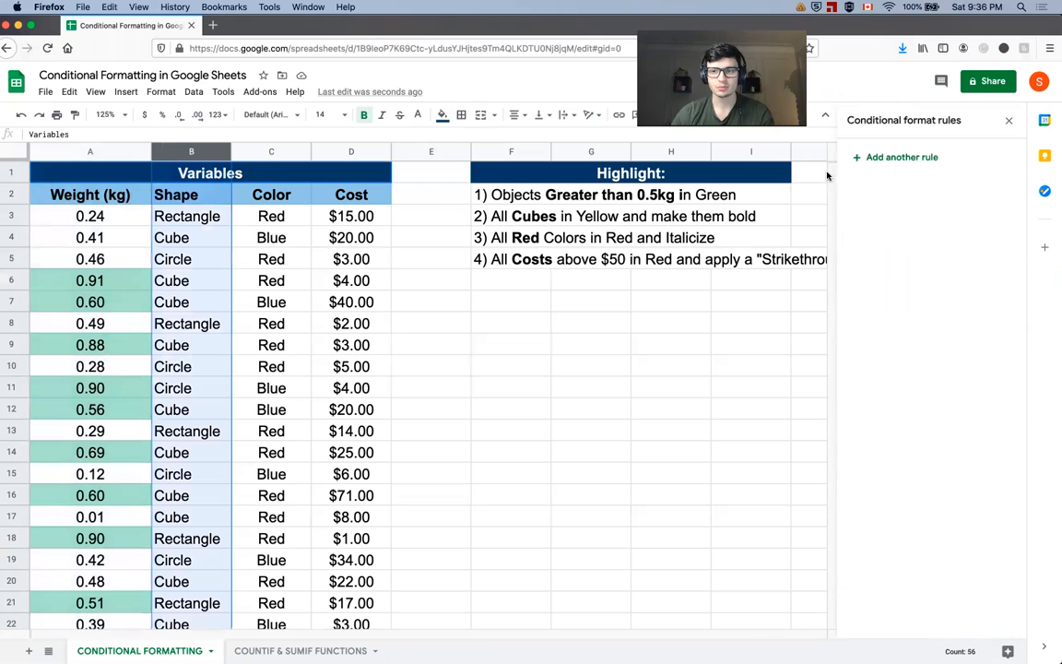
left_click(161, 92)
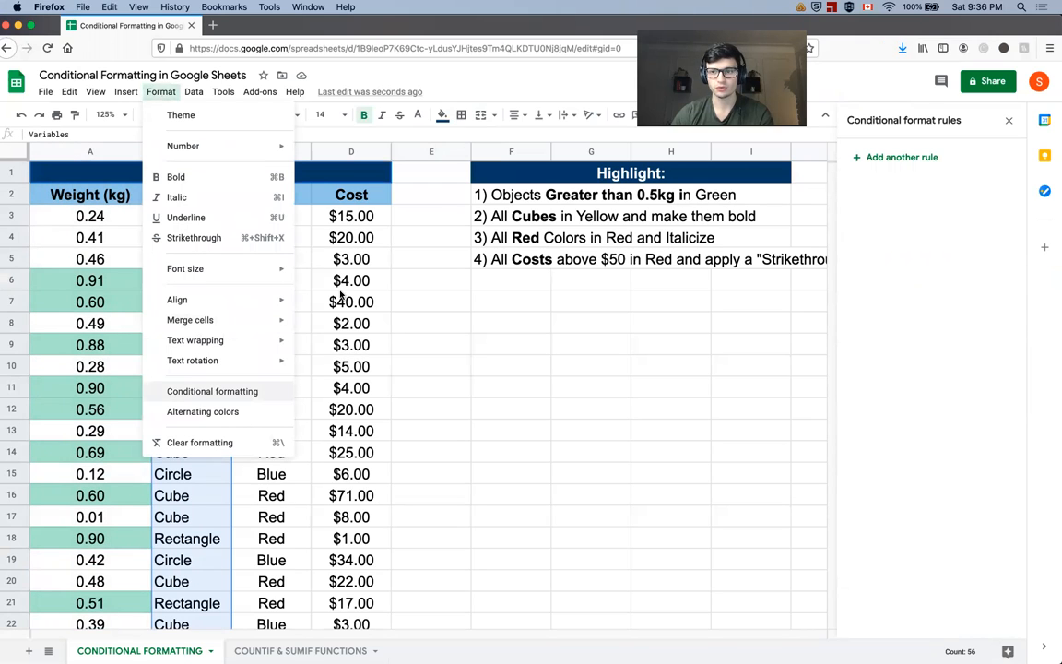
left_click(945, 238)
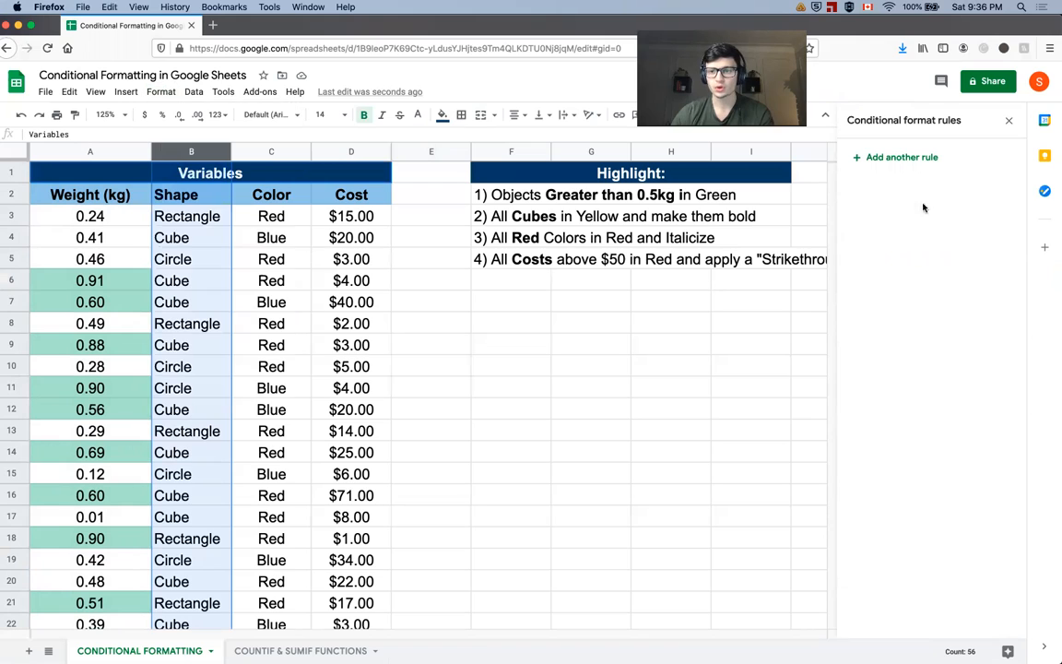
left_click(891, 158)
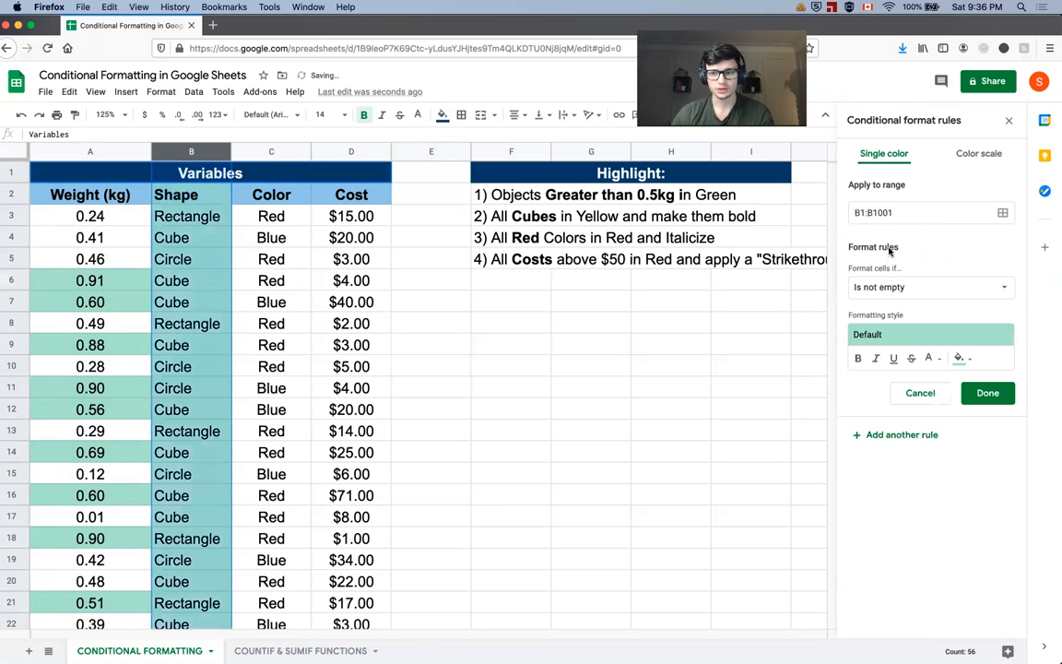
left_click(933, 289)
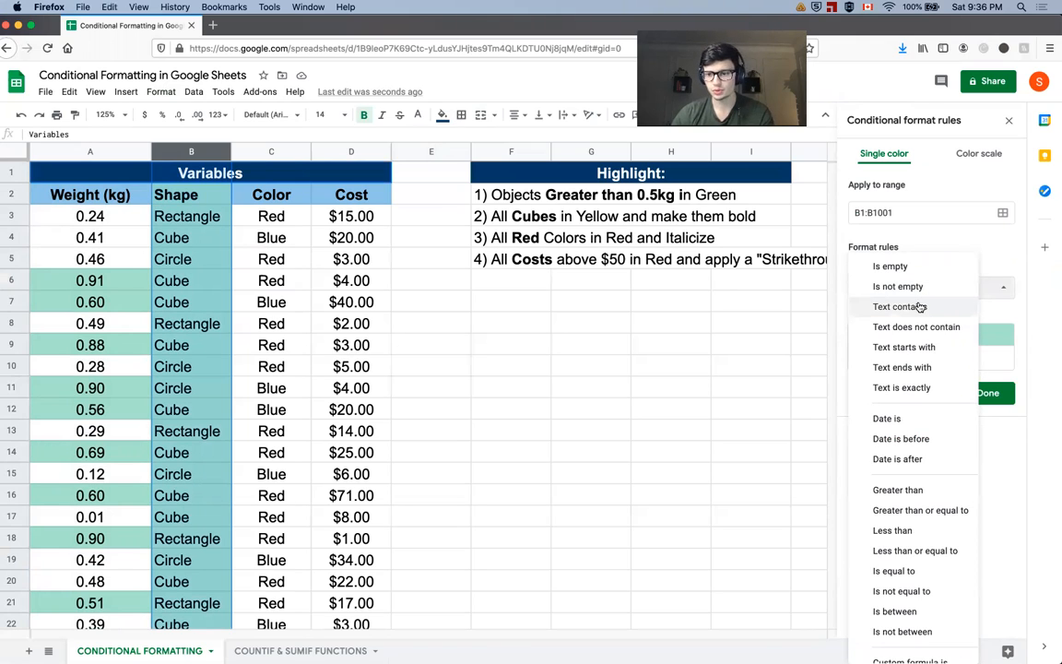
left_click(920, 307)
left_click(896, 314)
type("Cube")
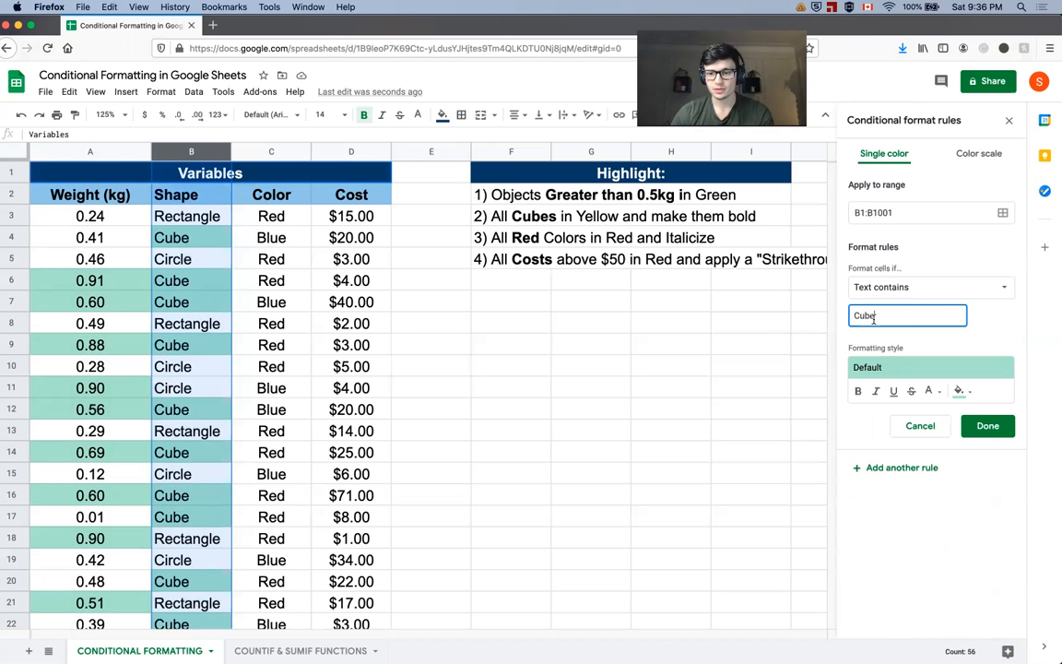
Format the Cube matches with a yellow fill and bold text, and save the rule
left_click(961, 391)
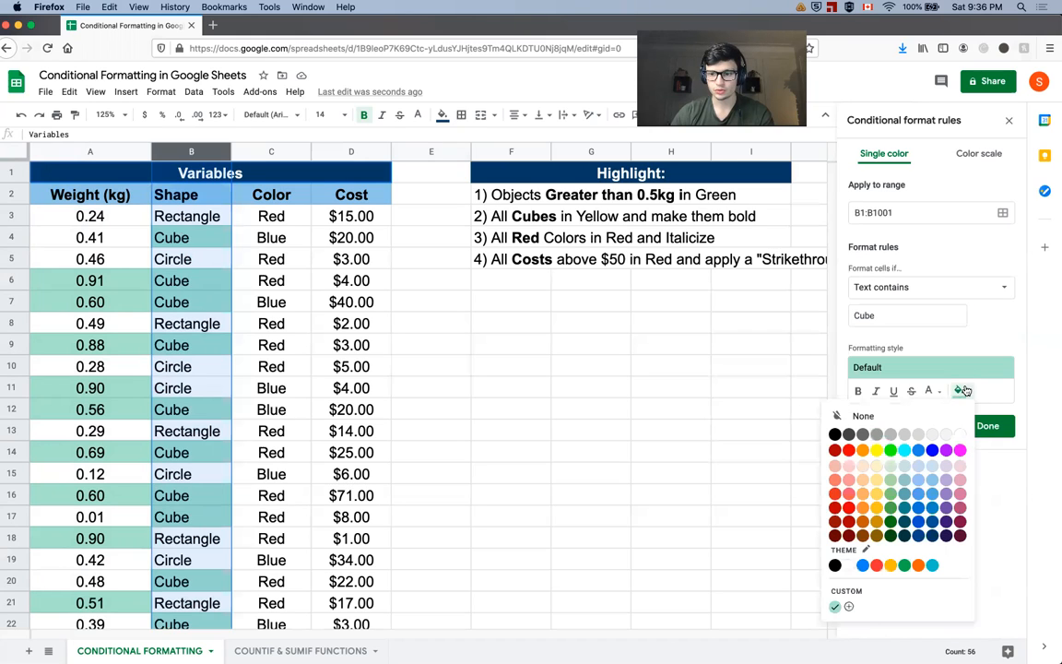
left_click(876, 496)
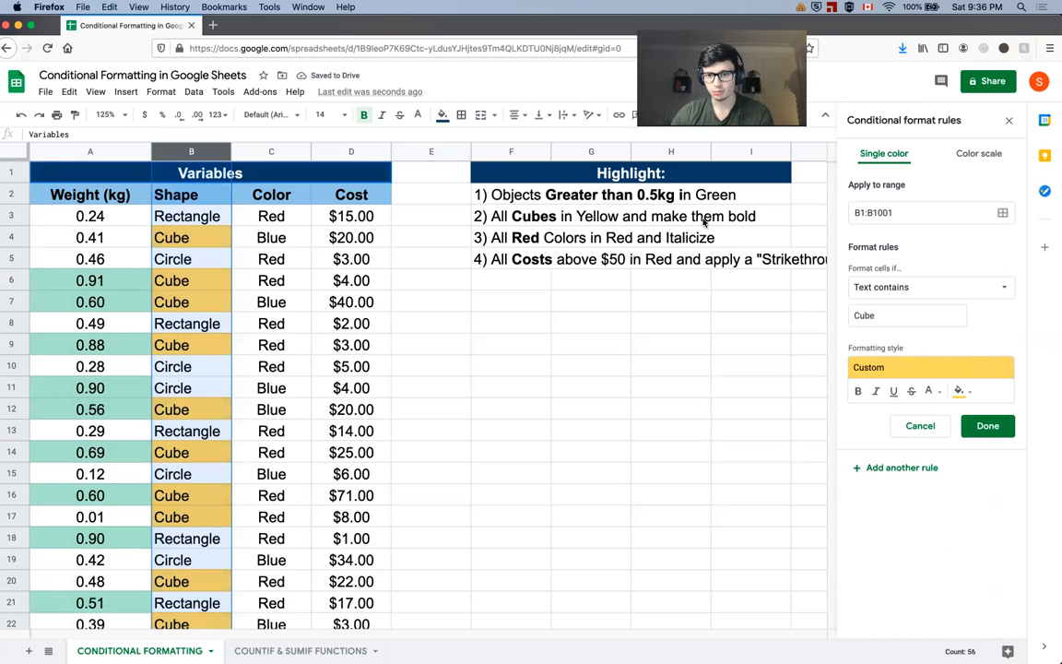
left_click(858, 391)
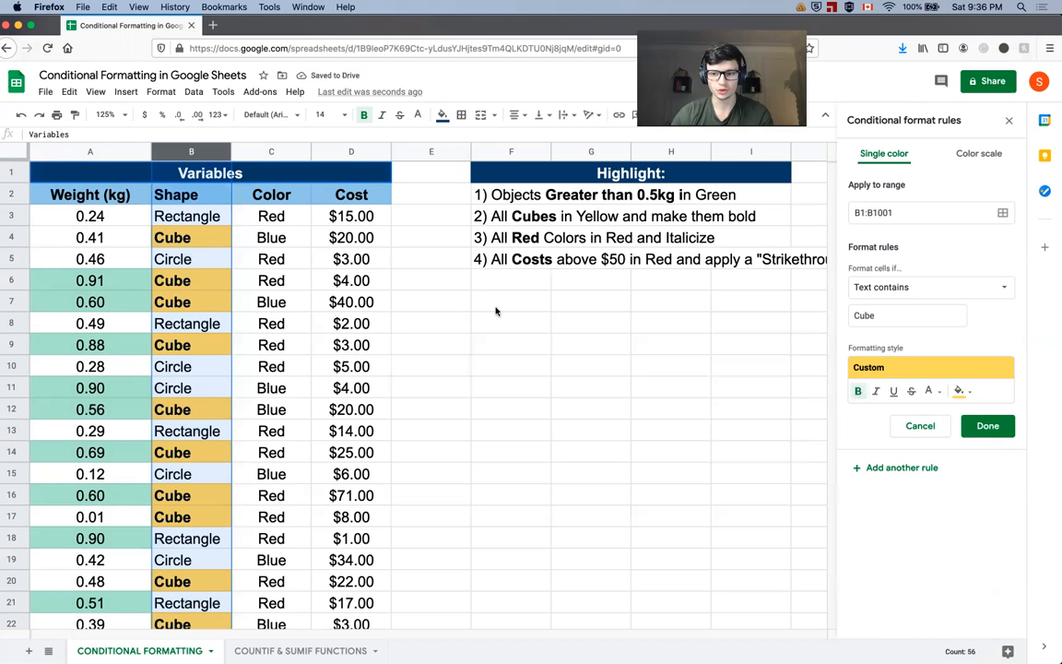
left_click(985, 427)
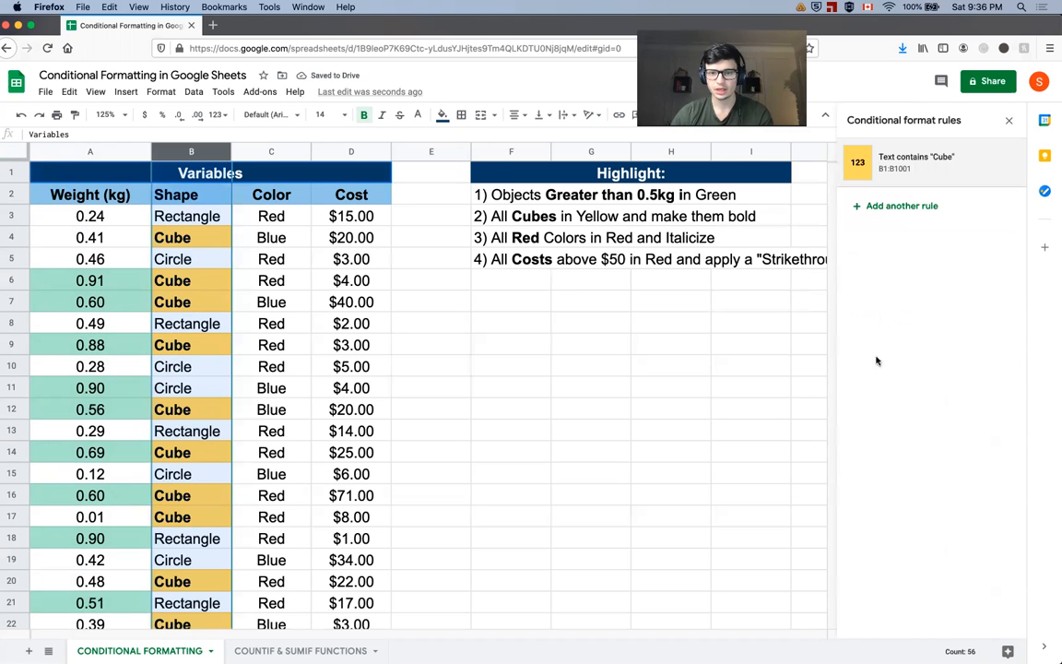
Start a conditional format rule on the whole Color column for cells whose text contains "Red"
left_click(271, 151)
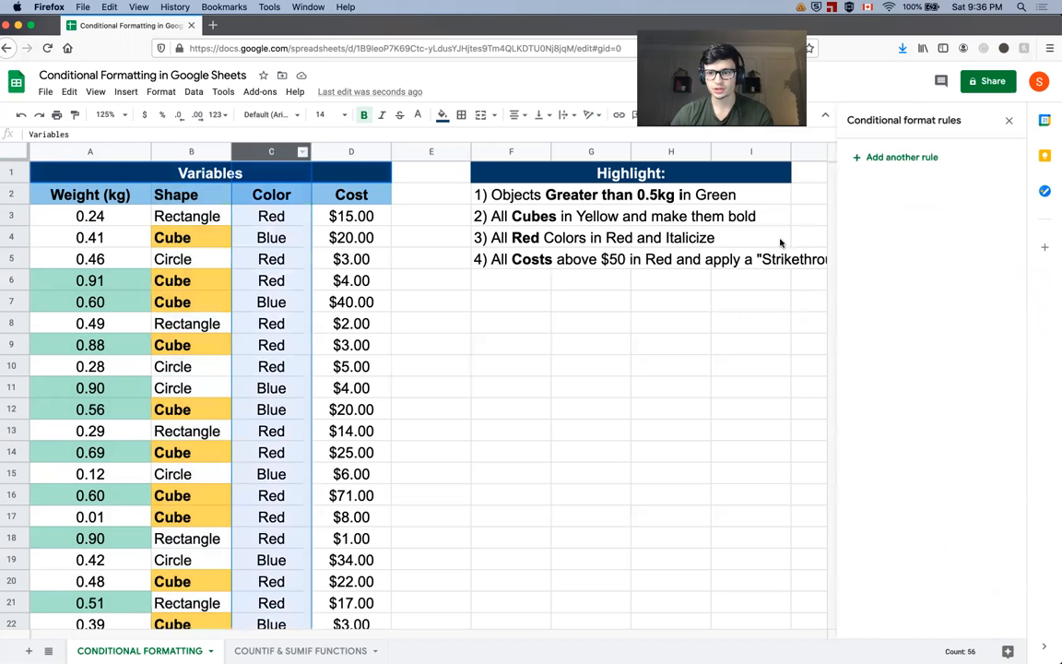
left_click(899, 157)
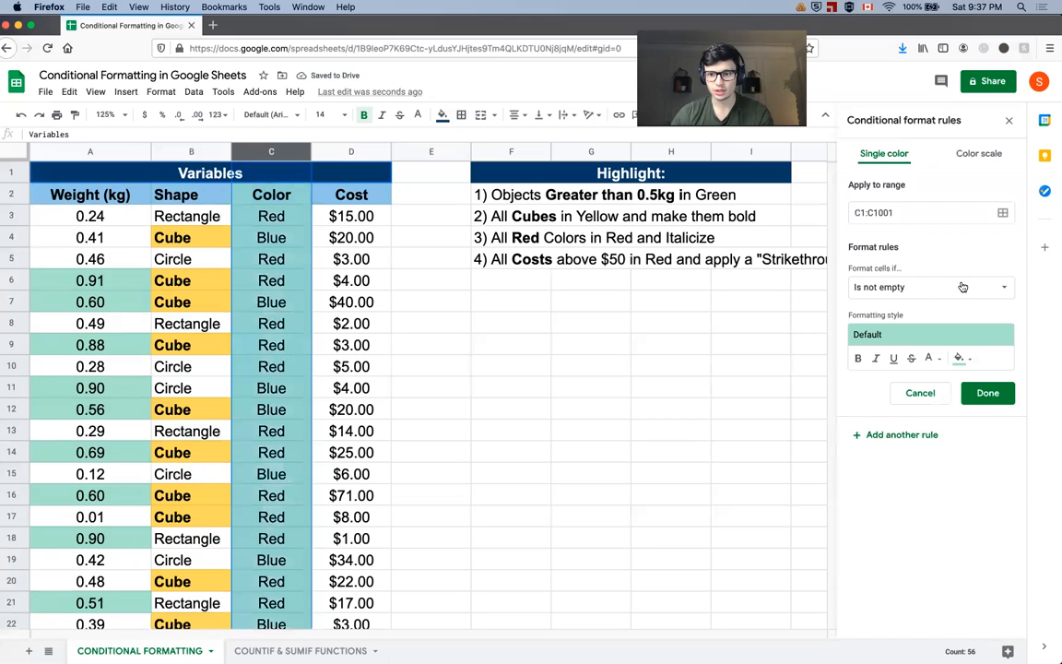
left_click(960, 286)
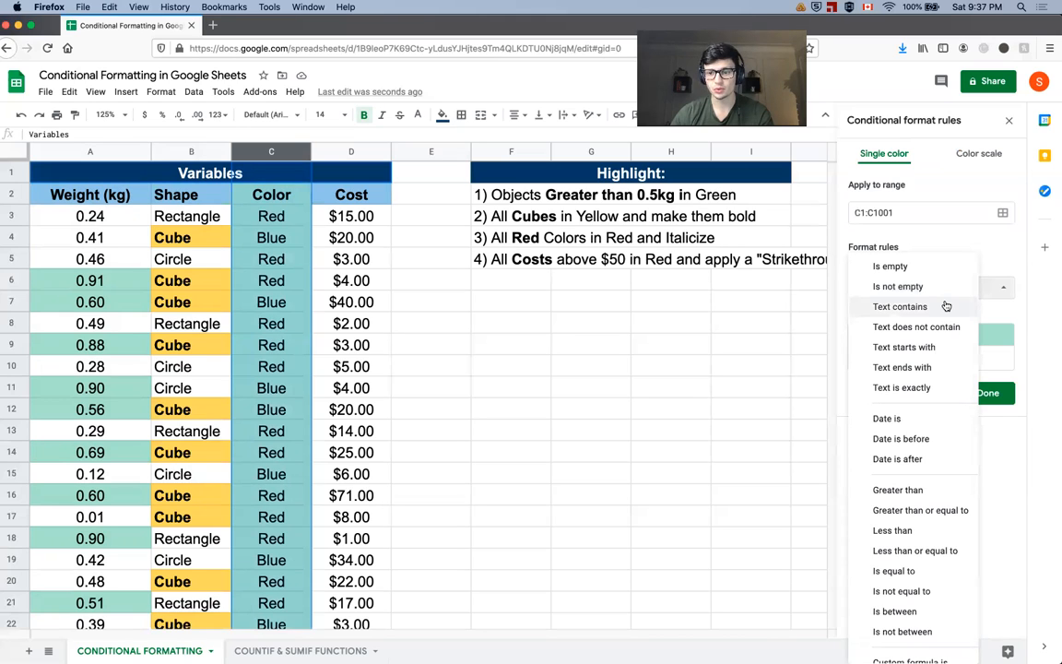
left_click(946, 307)
left_click(905, 312)
type("Red")
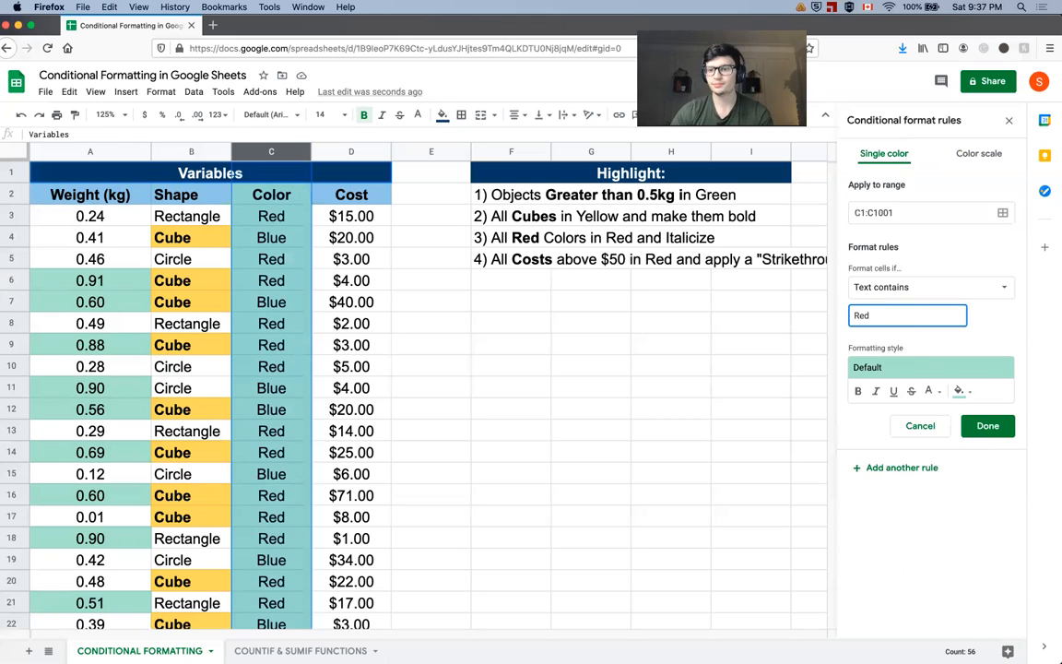
Set the text color of the "Red" rule to a medium light red
left_click(928, 390)
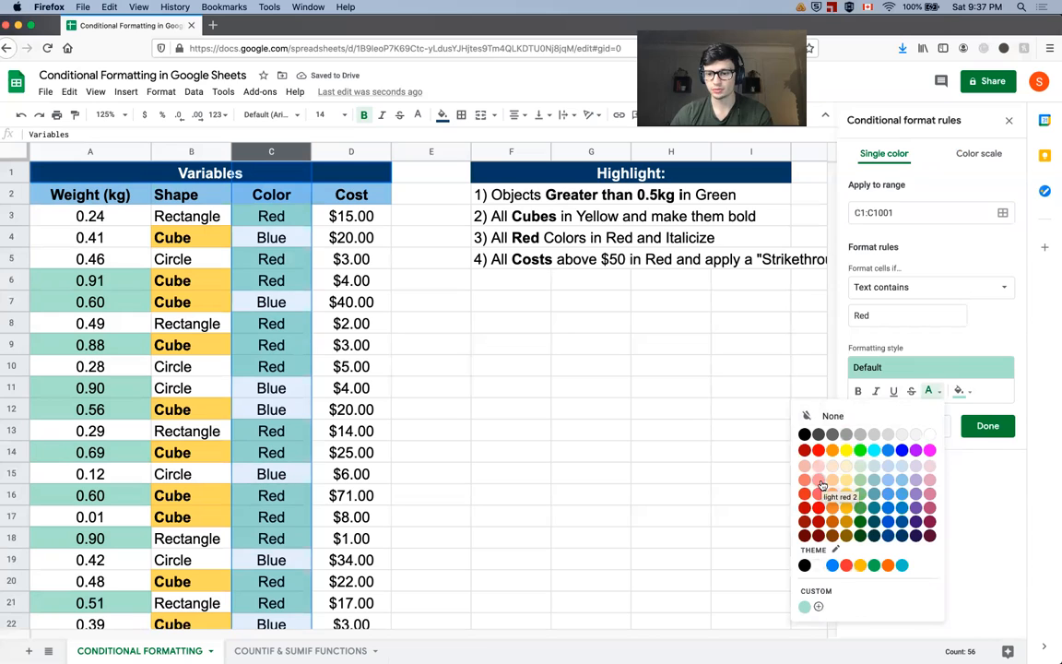
left_click(821, 485)
left_click(960, 391)
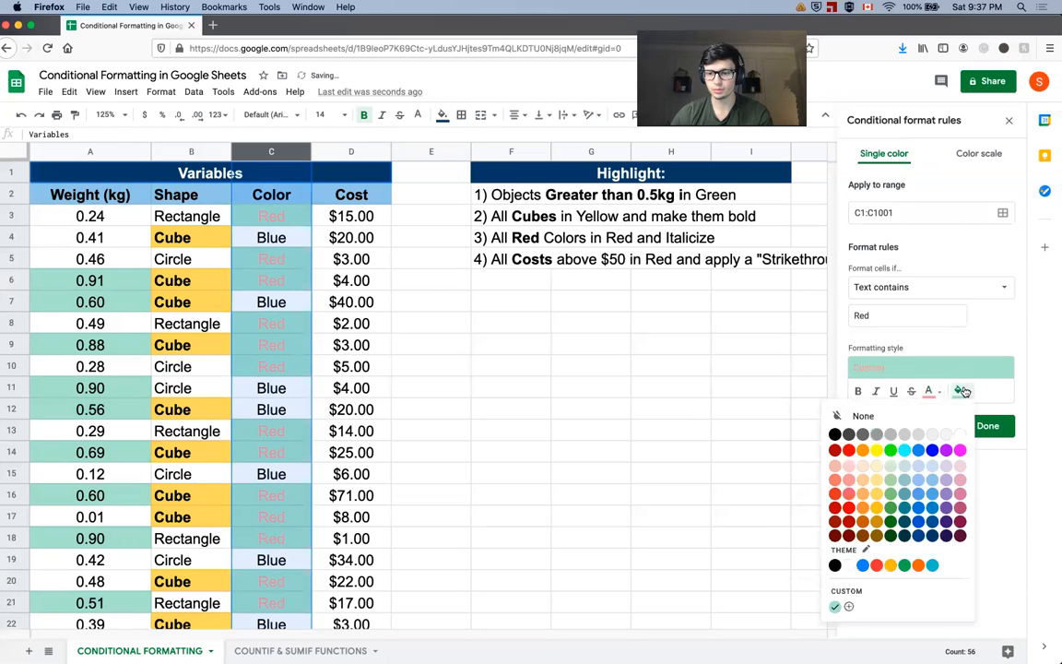
left_click(931, 391)
left_click(820, 496)
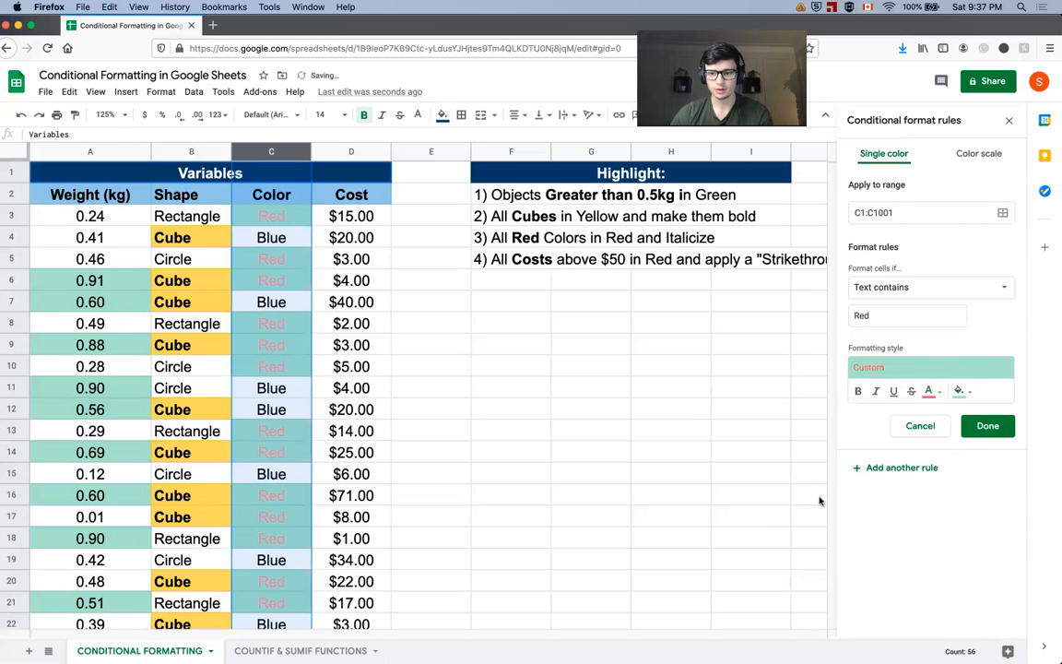
Give the "Red" rule a light red 2 fill and italic text
left_click(960, 391)
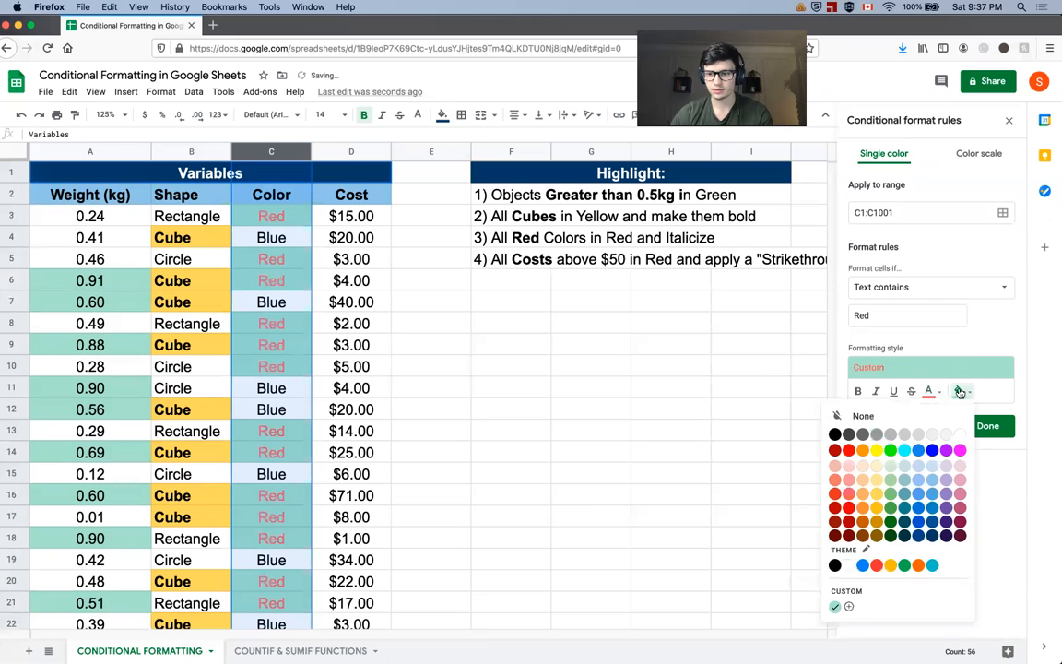
left_click(849, 480)
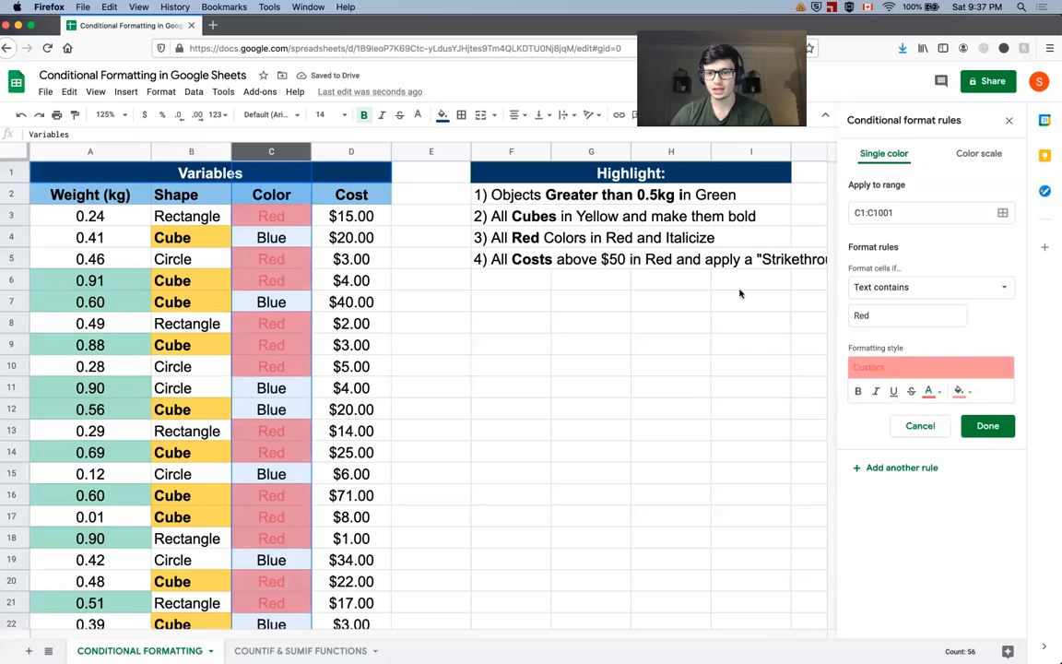
left_click(877, 392)
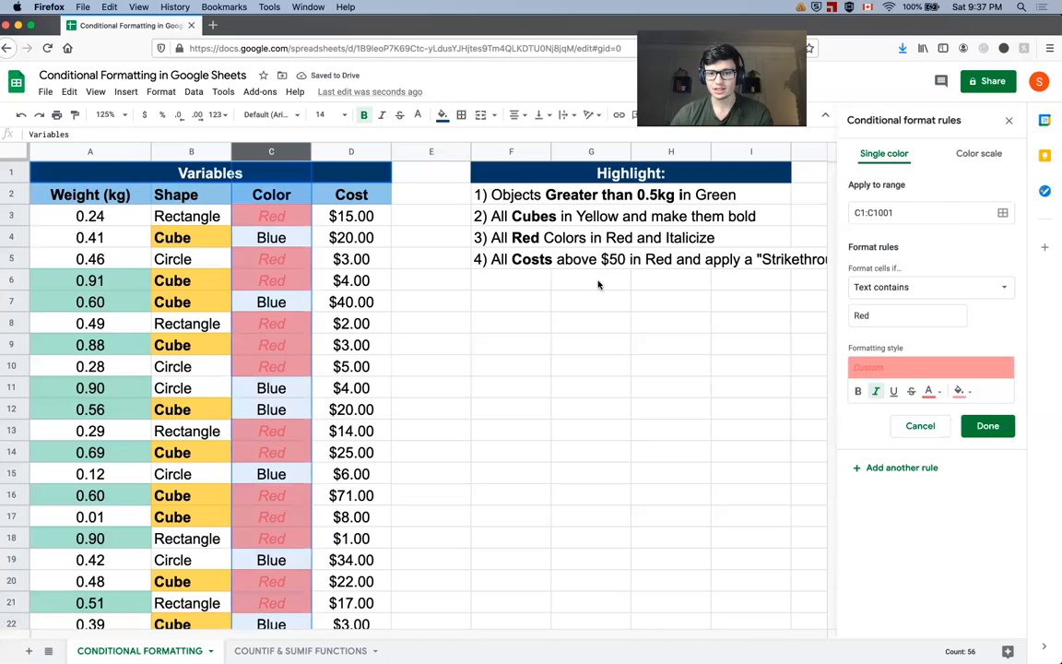
Save the "Red" rule and start another single color conditional format rule on the whole Cost column
left_click(511, 267)
scroll(549, 323, "right", 2)
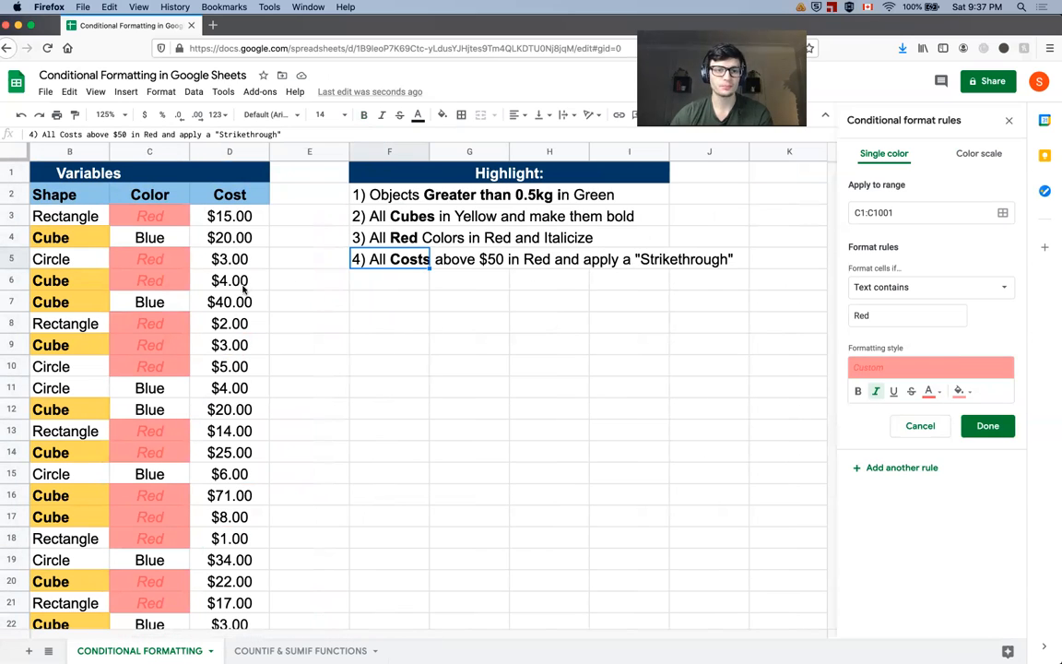
scroll(267, 249, "left", 2)
left_click(352, 151)
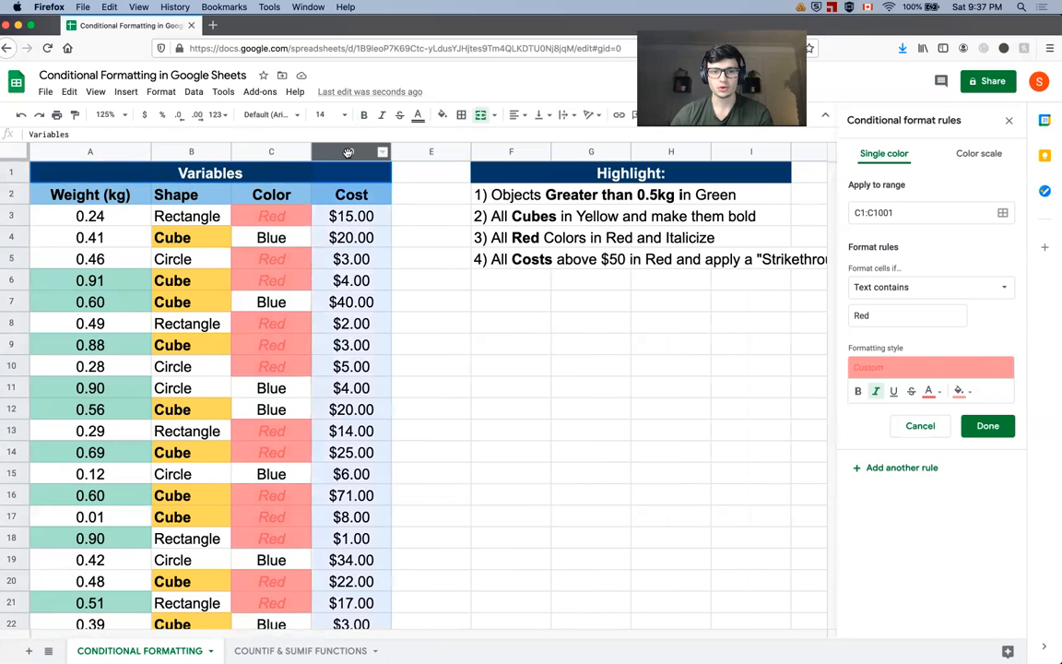
left_click(987, 426)
left_click(882, 163)
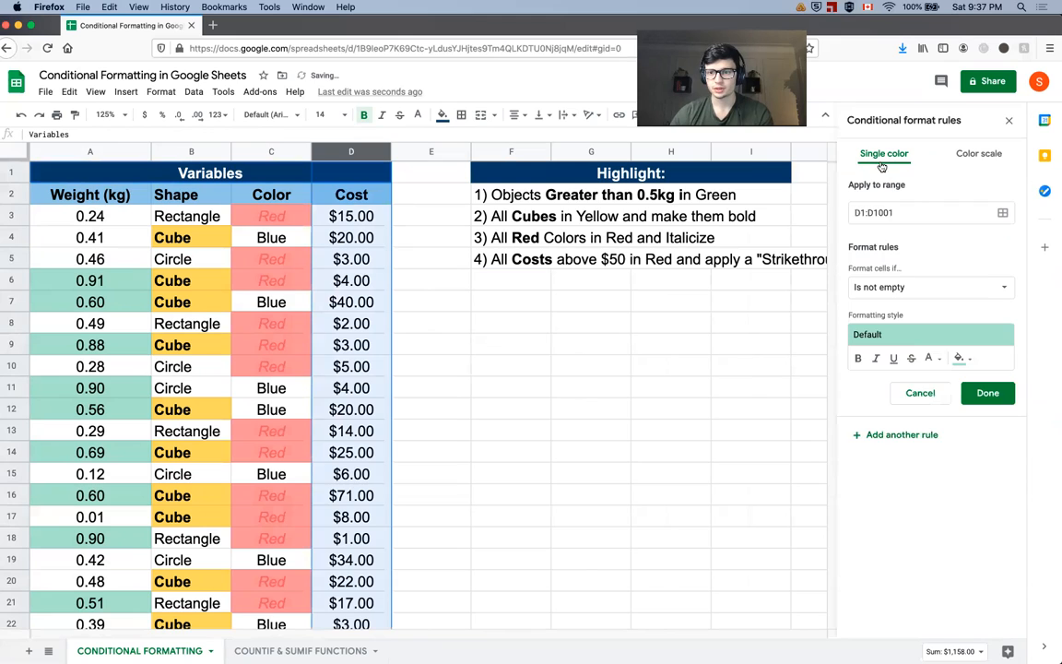
Set the Cost column rule to format cells with values greater than 50
left_click(916, 287)
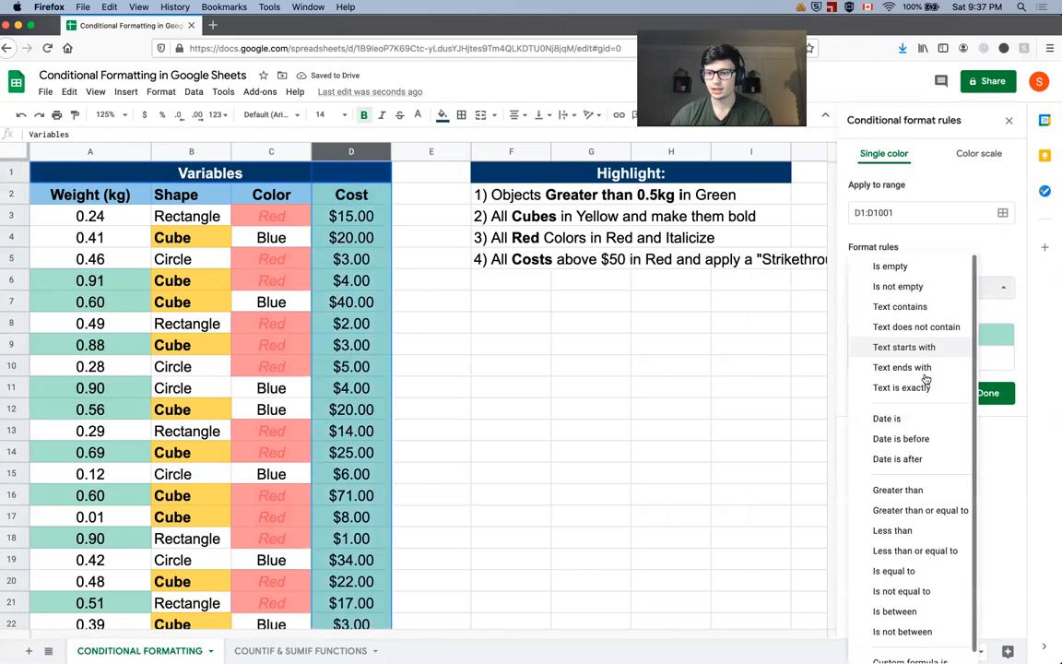
left_click(896, 490)
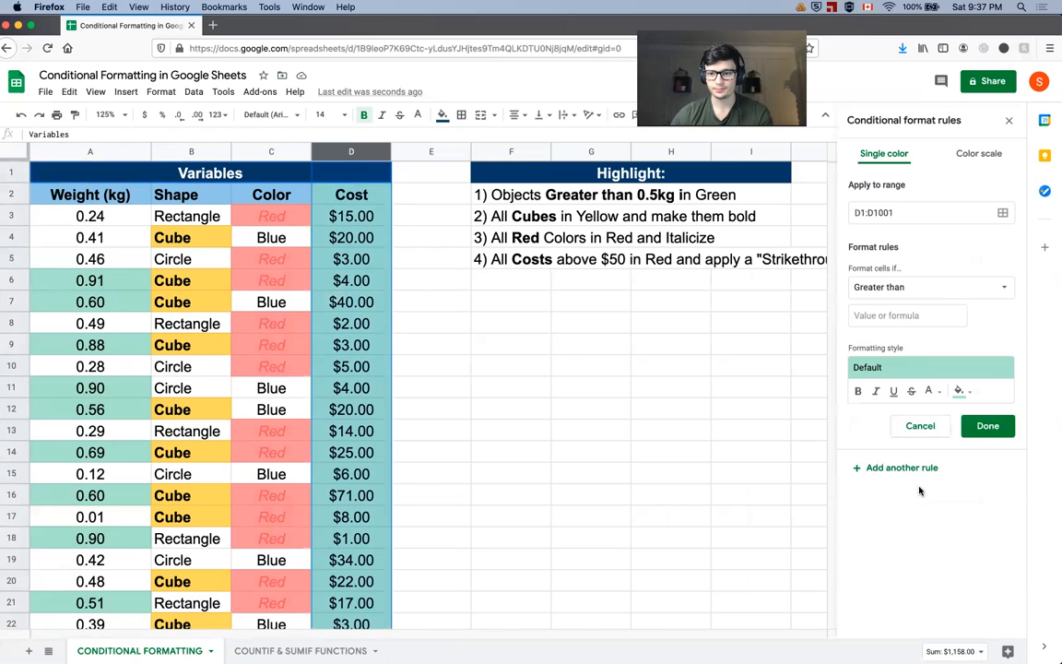
left_click(895, 320)
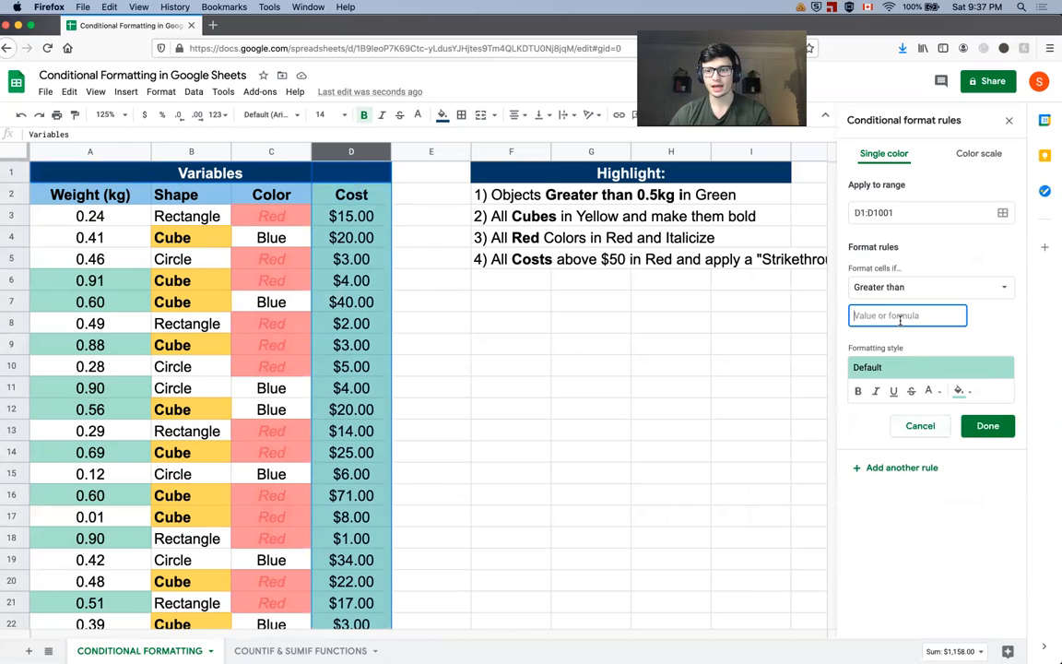
type("50")
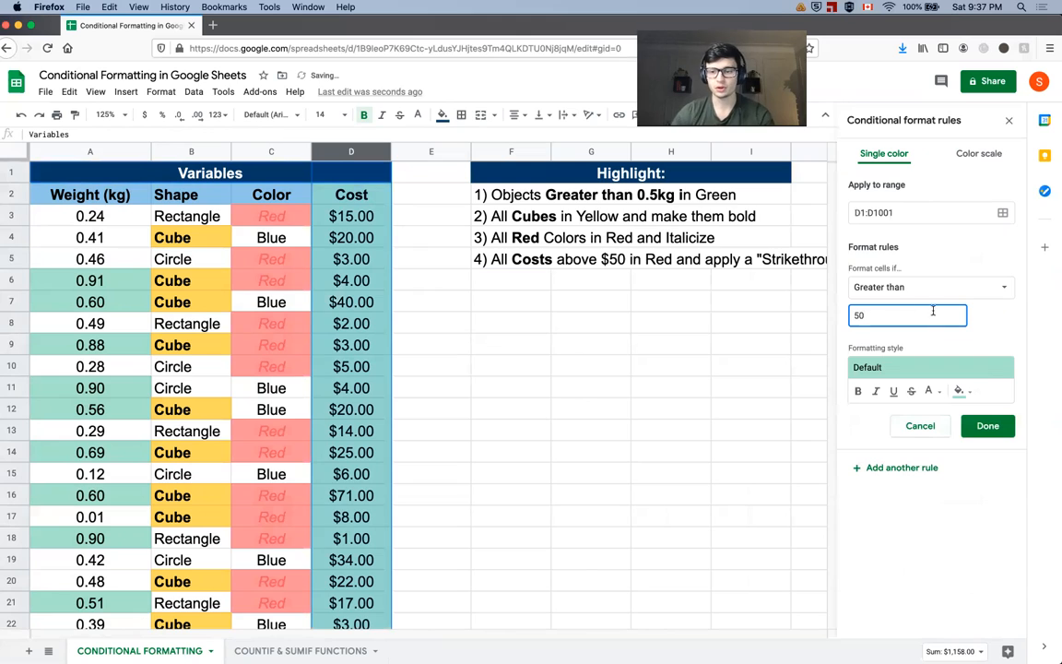
Give the Cost rule a bright red fill and strikethrough text, and check the formatting down the sheet
left_click(962, 391)
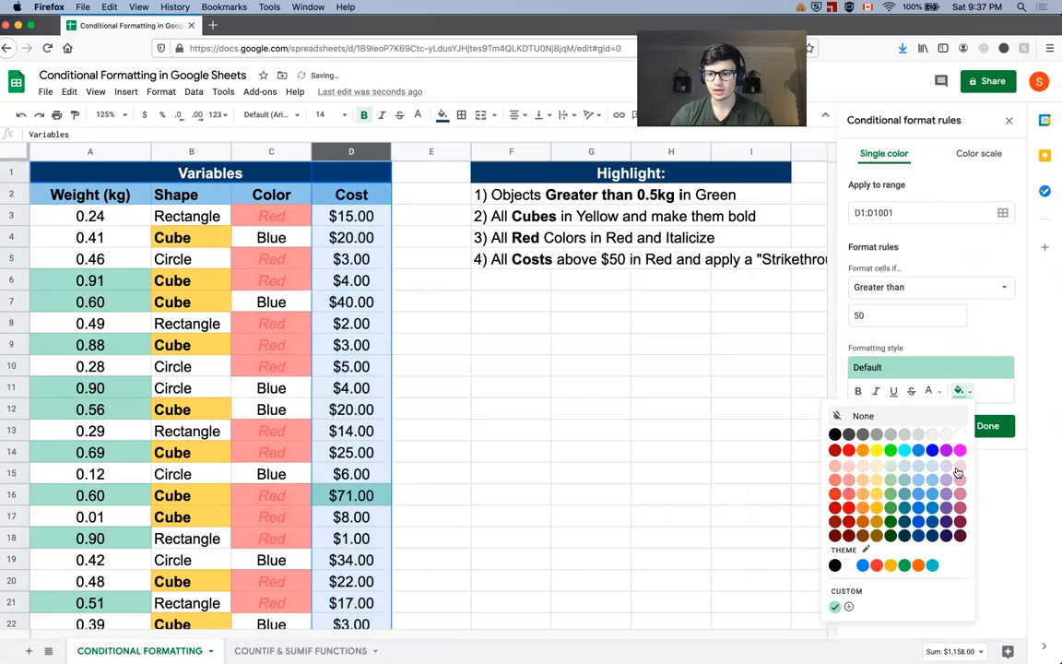
left_click(848, 450)
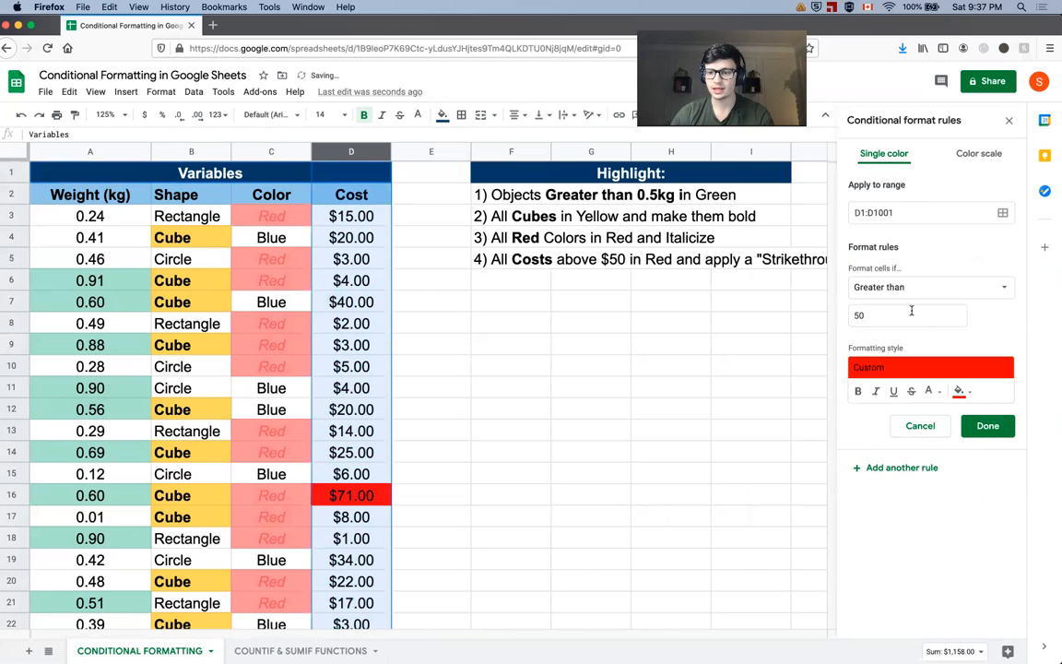
left_click(911, 391)
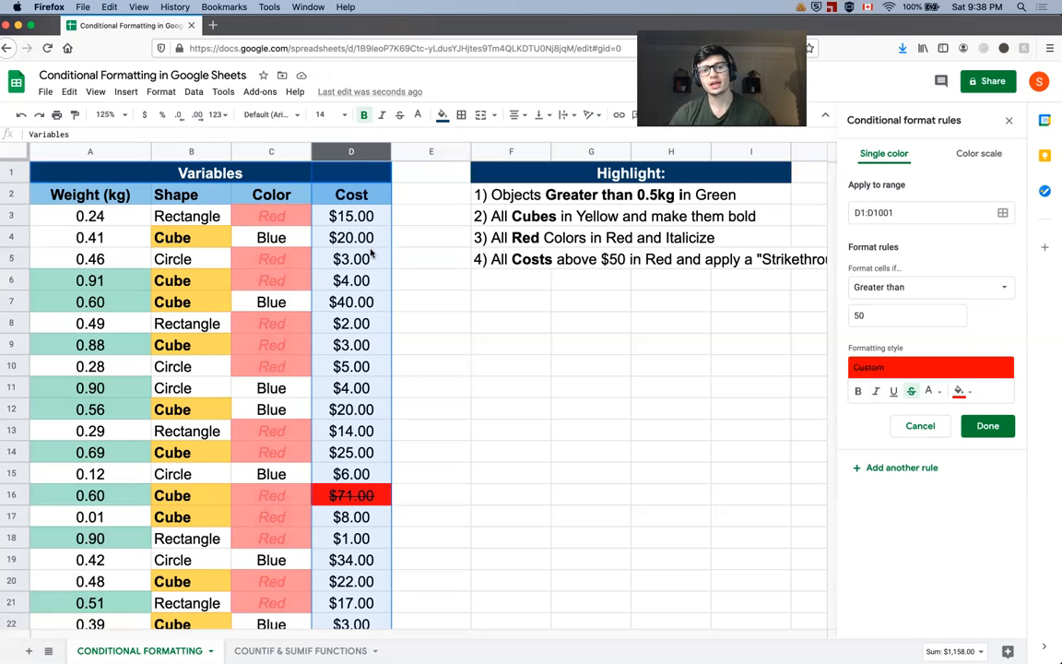
left_click(139, 281)
scroll(308, 325, "down", 5)
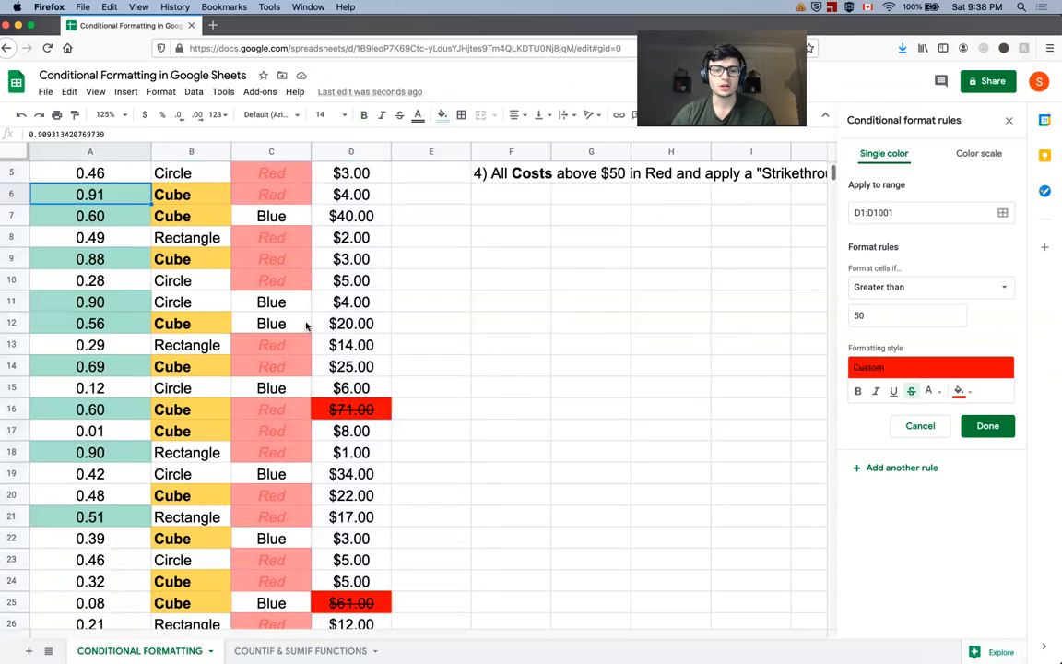
scroll(308, 325, "up", 5)
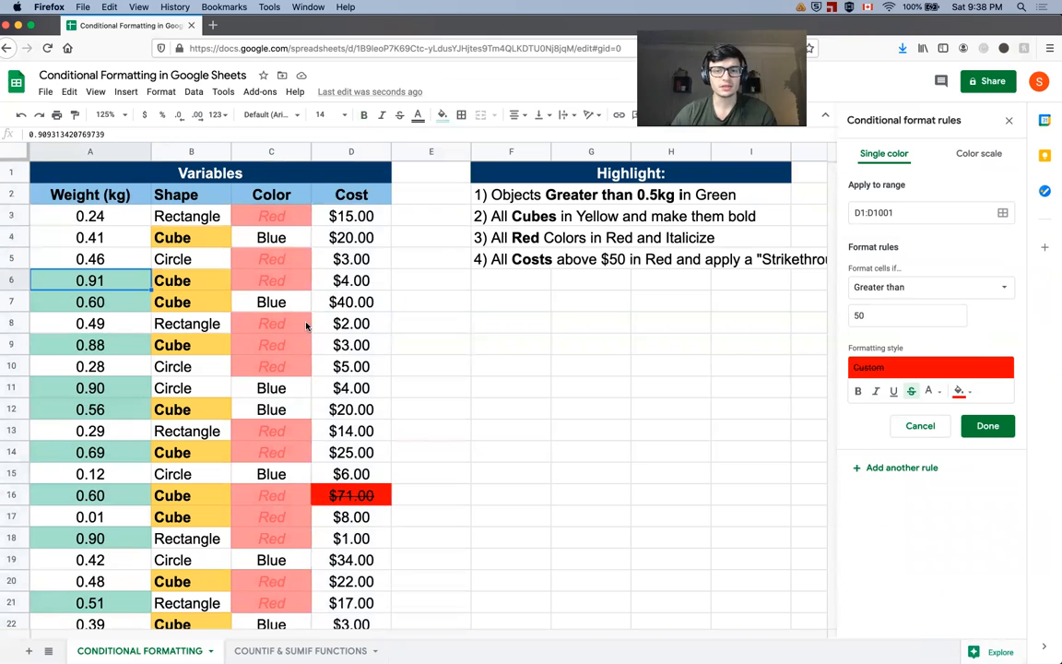